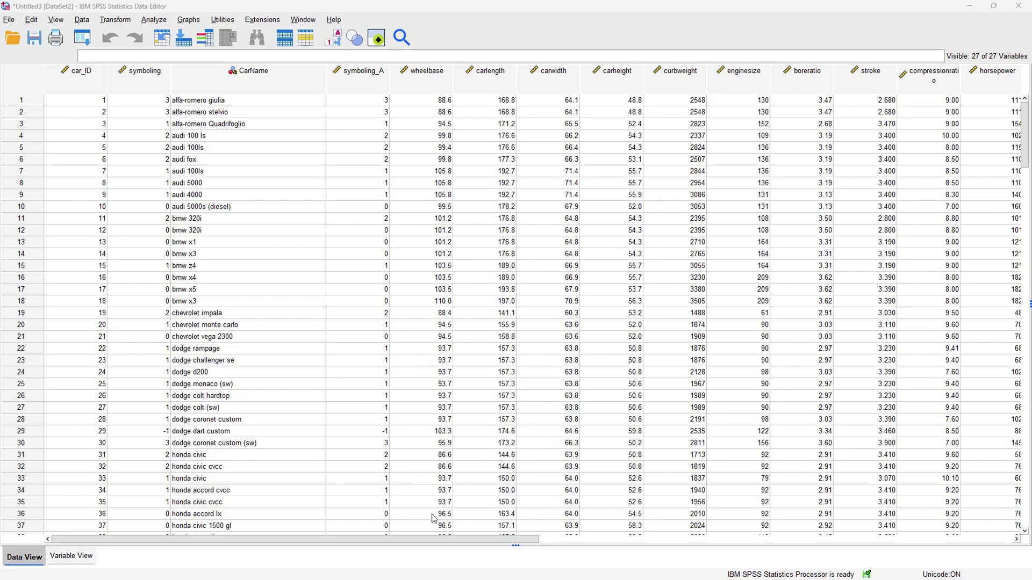
Step: Set up a binary logistic regression on the car data with fueltype as the dependent variable
drag(436, 541, 375, 551)
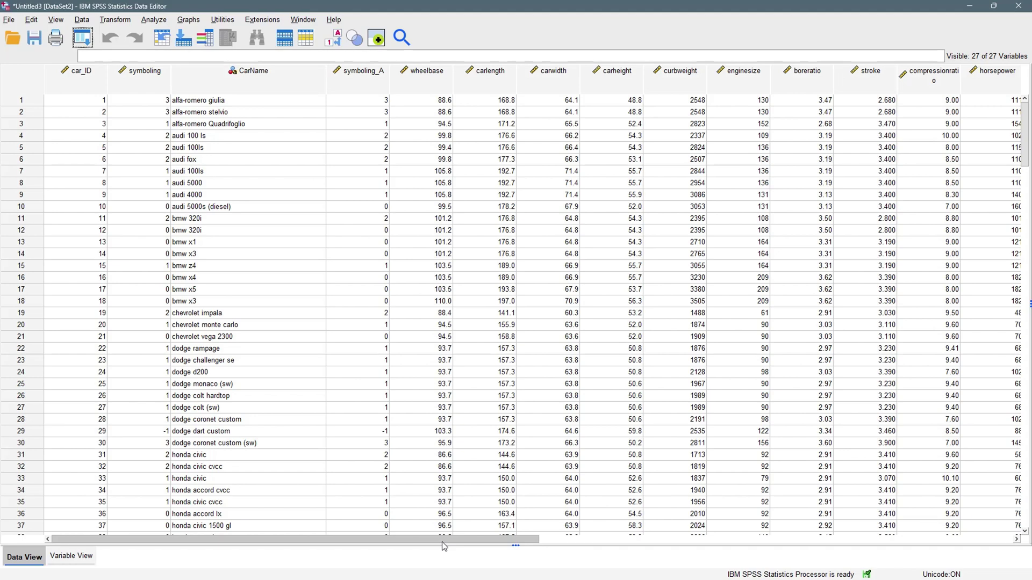
drag(441, 542, 680, 539)
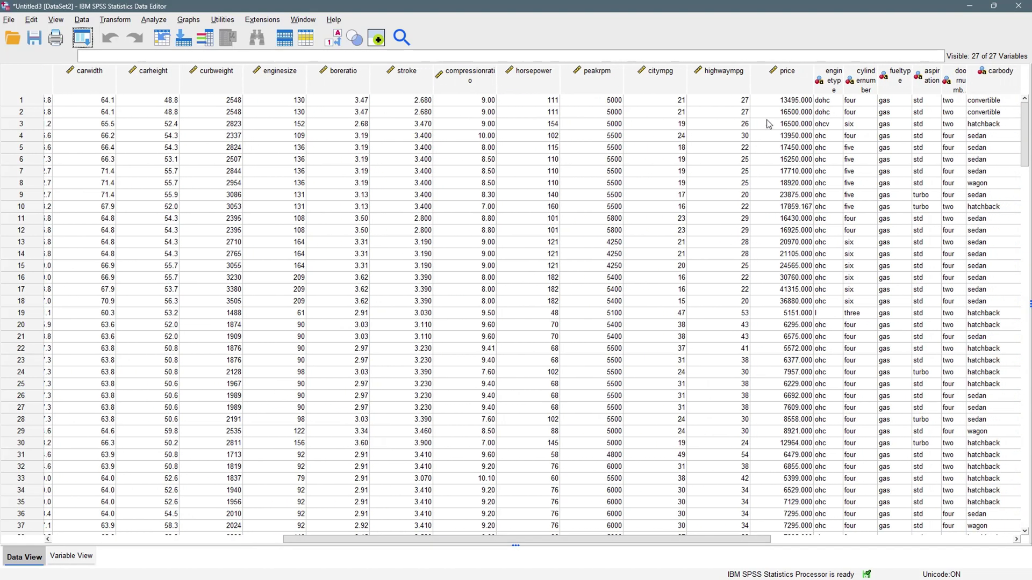
drag(465, 541, 573, 537)
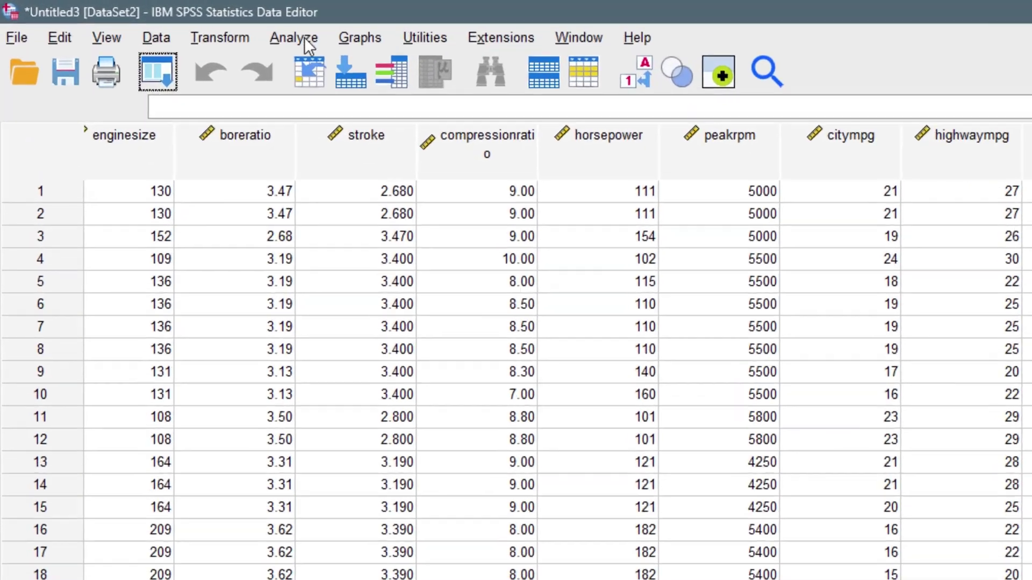
click(169, 22)
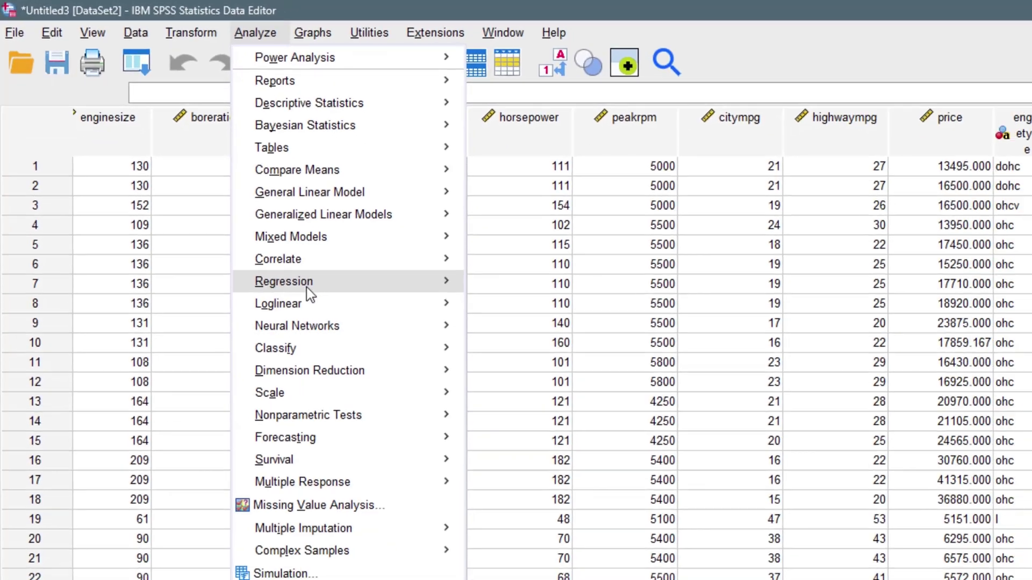
mouse_move(311, 284)
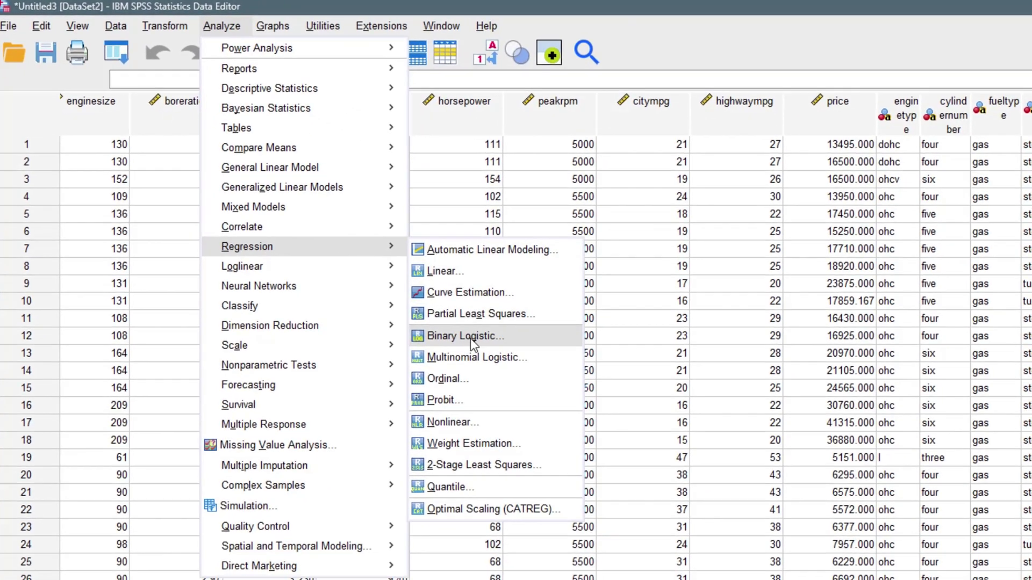
click(475, 341)
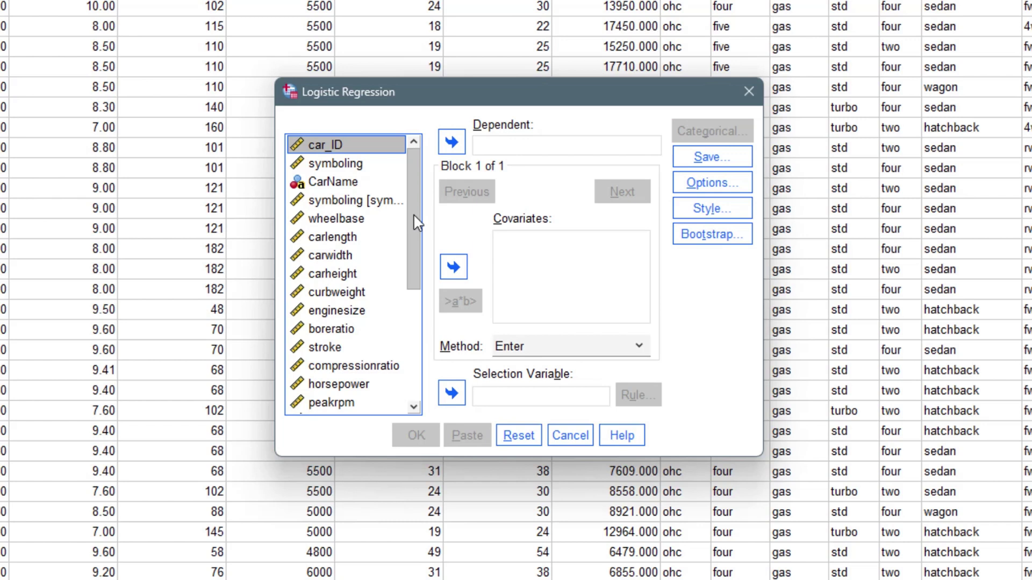
drag(417, 223, 426, 352)
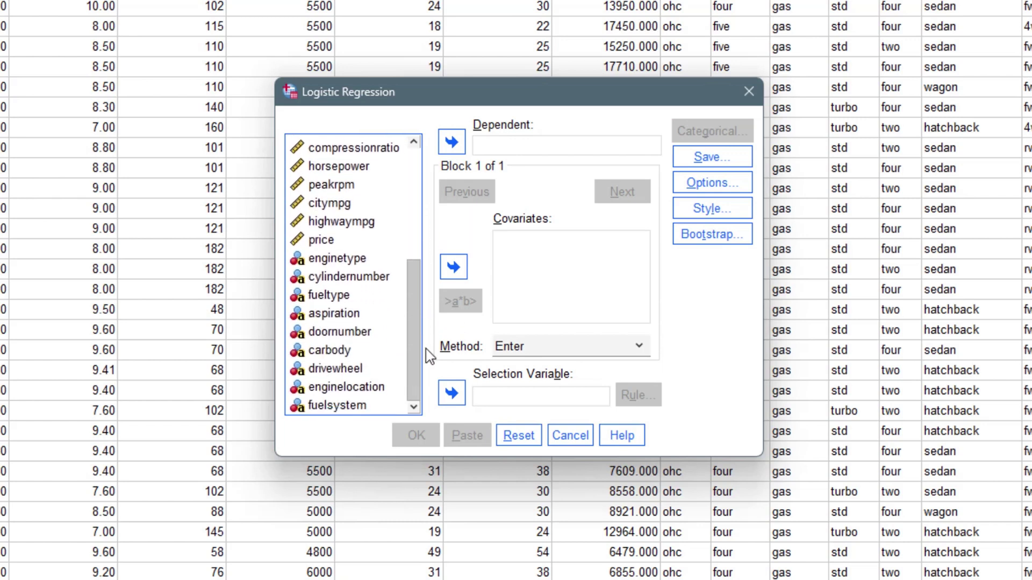
click(341, 300)
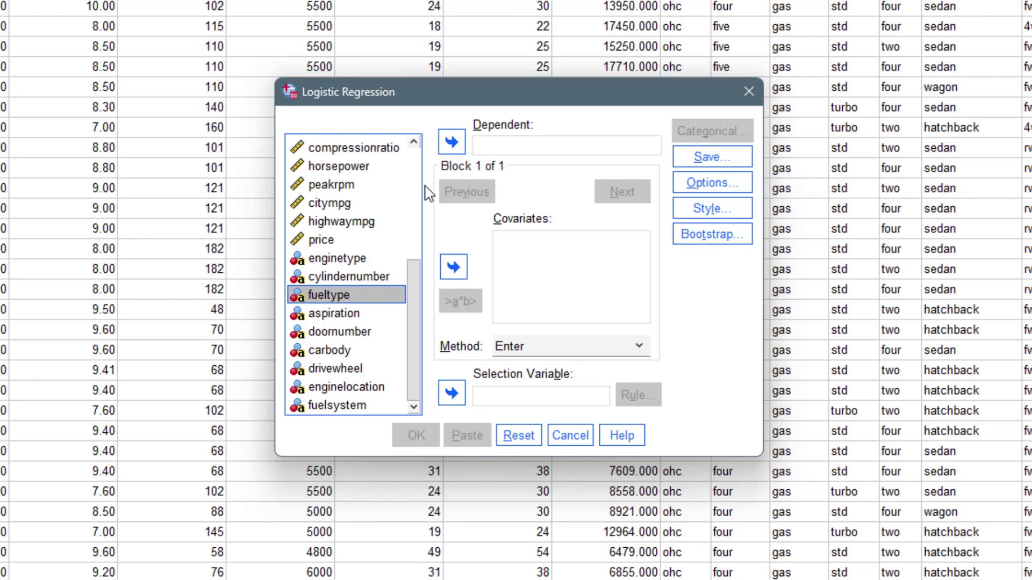
click(454, 143)
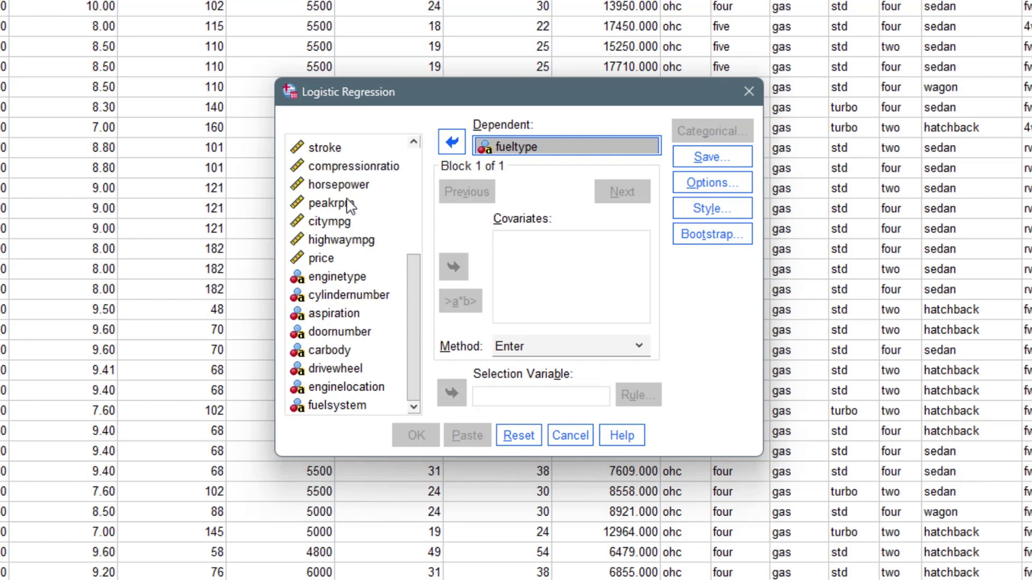
Step: Add stroke, horsepower, peakrpm and carbody as covariates of the logistic regression
click(344, 184)
click(344, 185)
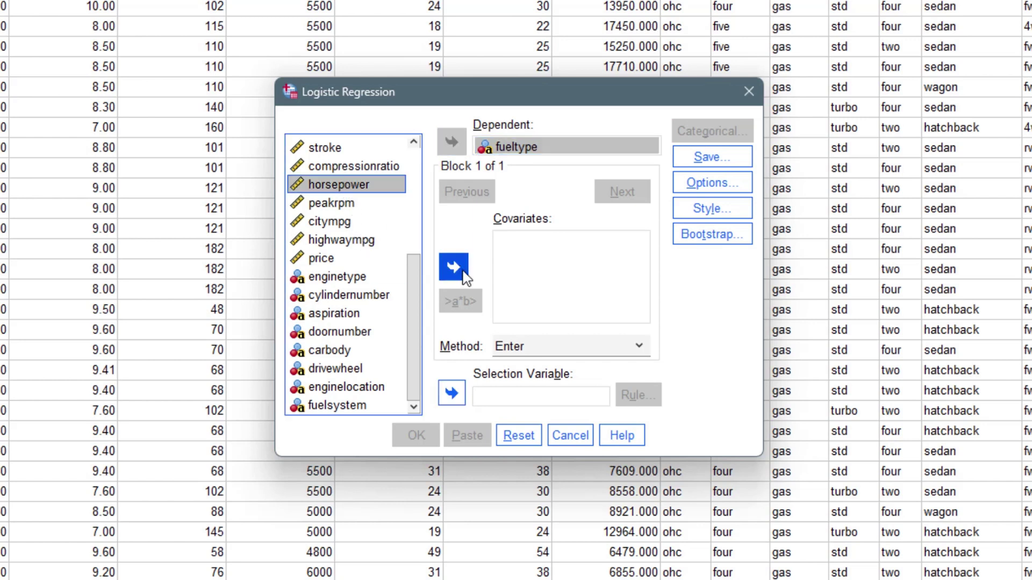
ctrl+click(356, 206)
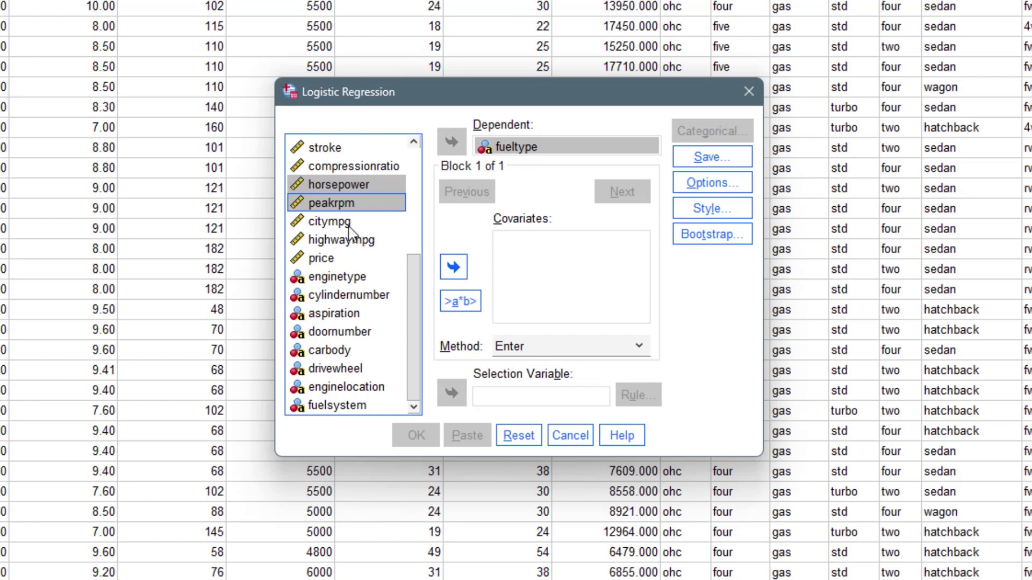
ctrl+click(344, 148)
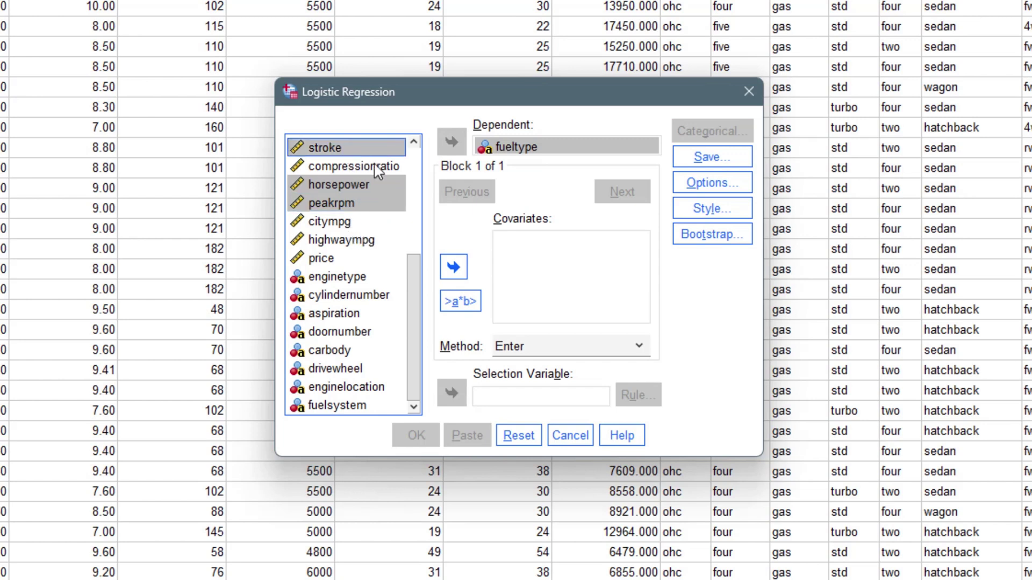
click(455, 267)
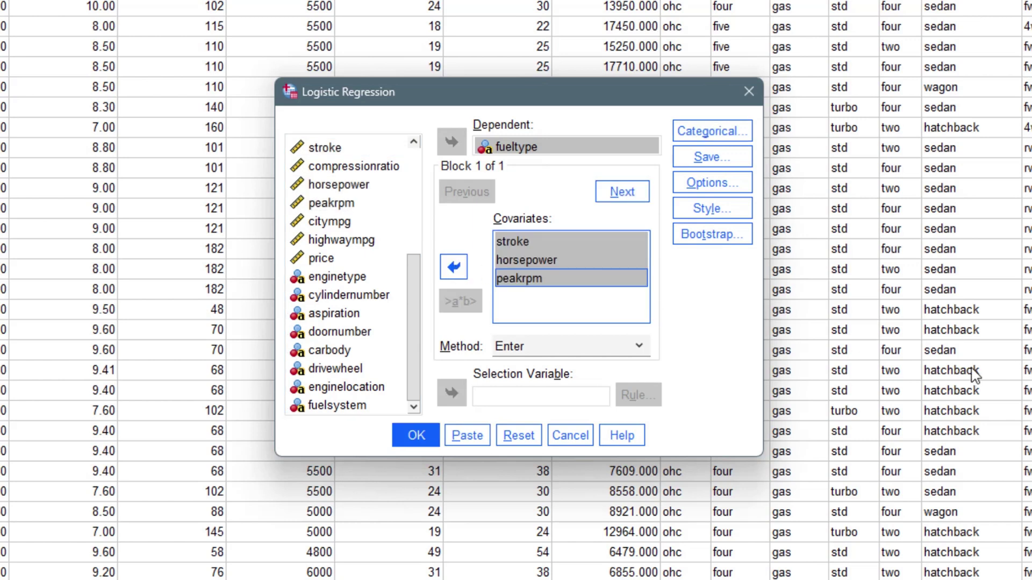
click(325, 350)
click(453, 267)
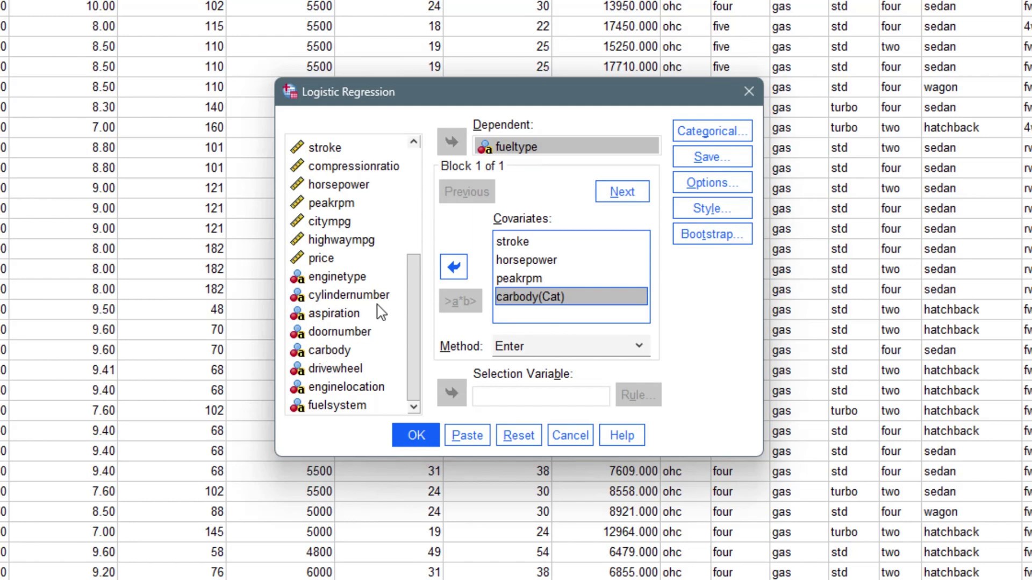
Step: Review carbody's categorical definition, keeping the Indicator contrast with the last category as reference
click(720, 138)
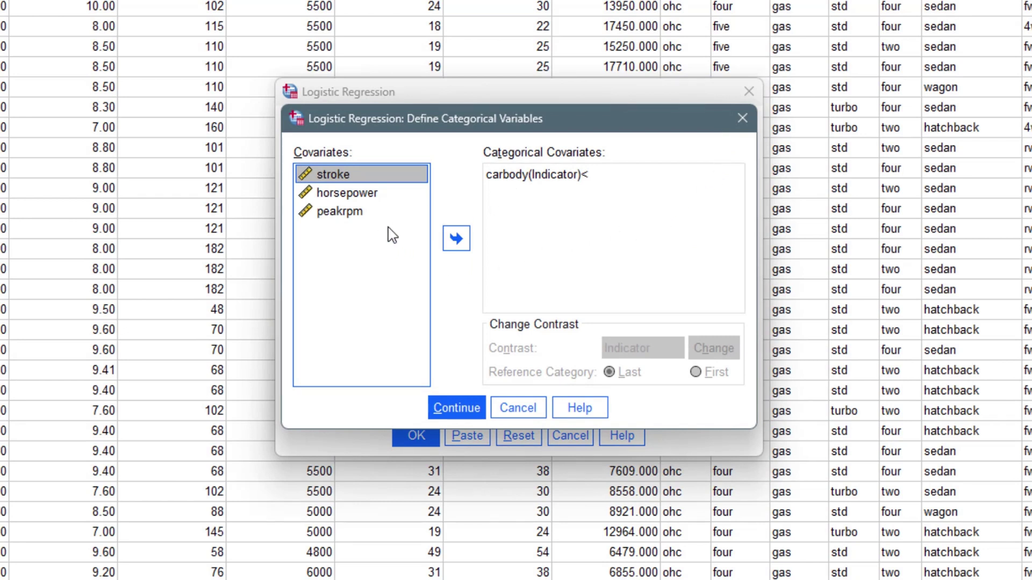
click(539, 177)
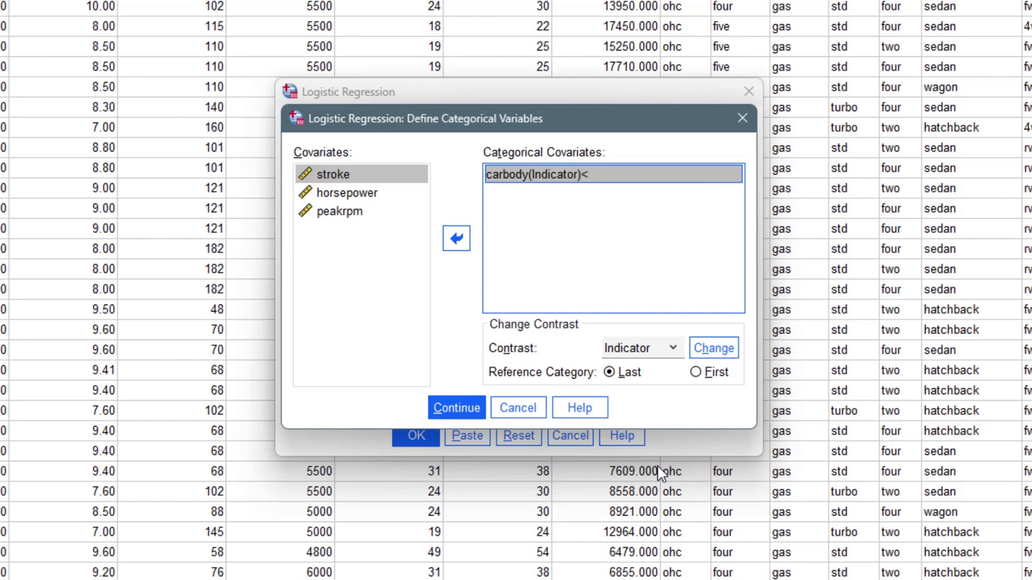
click(473, 415)
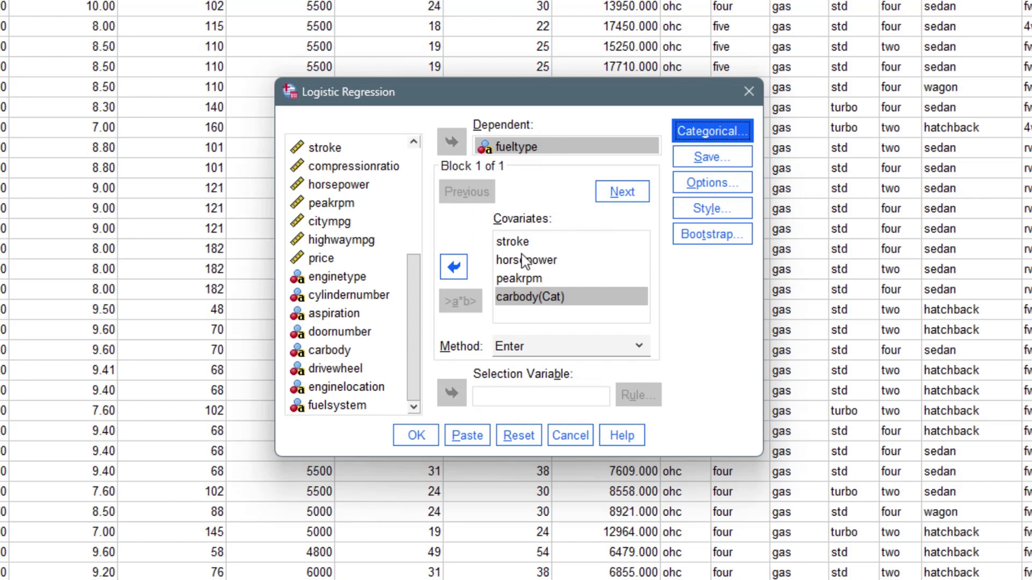
Step: Include the 95% confidence interval for exp(B) in the logistic regression output and run the analysis
click(714, 181)
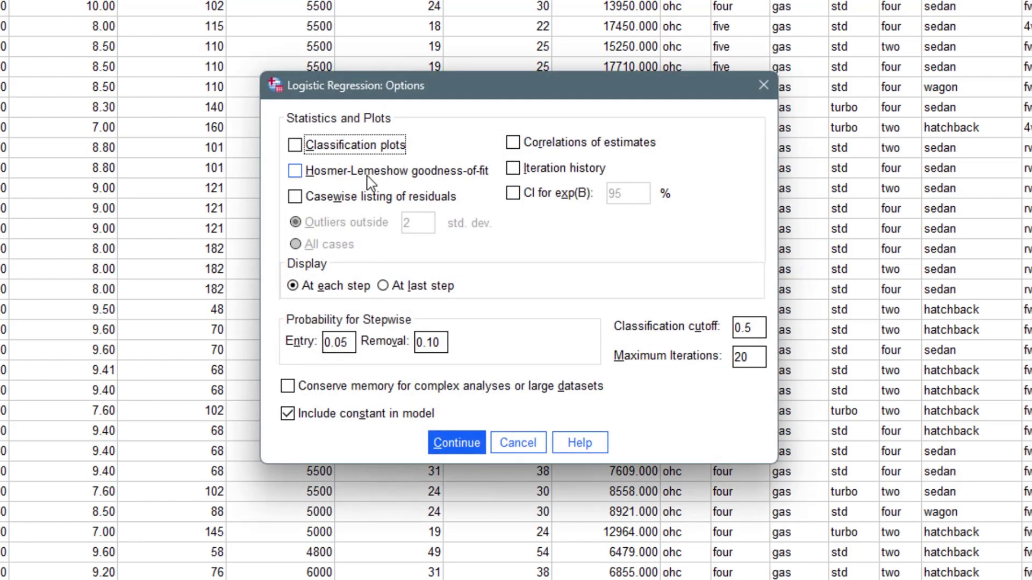
click(518, 194)
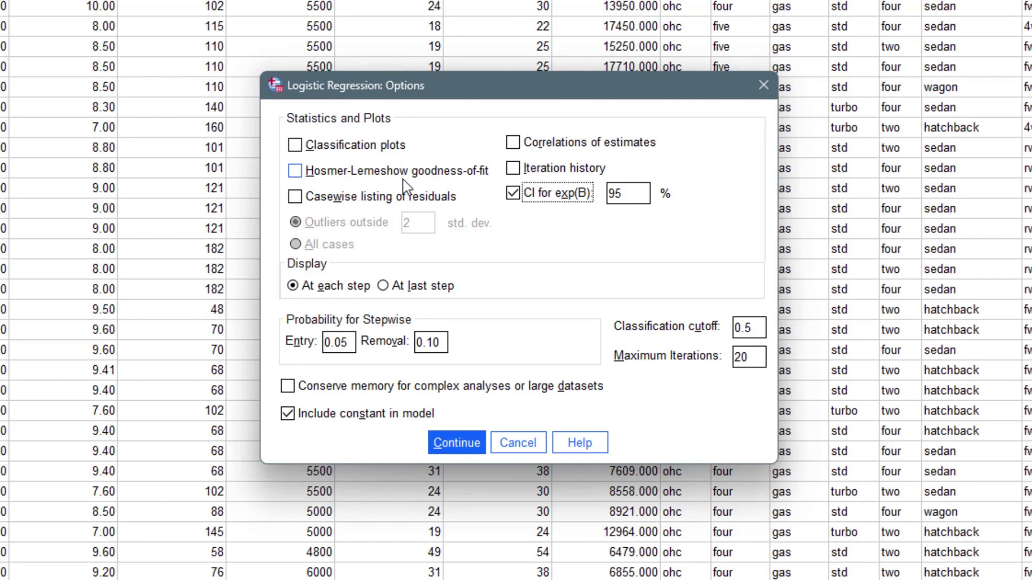
click(446, 442)
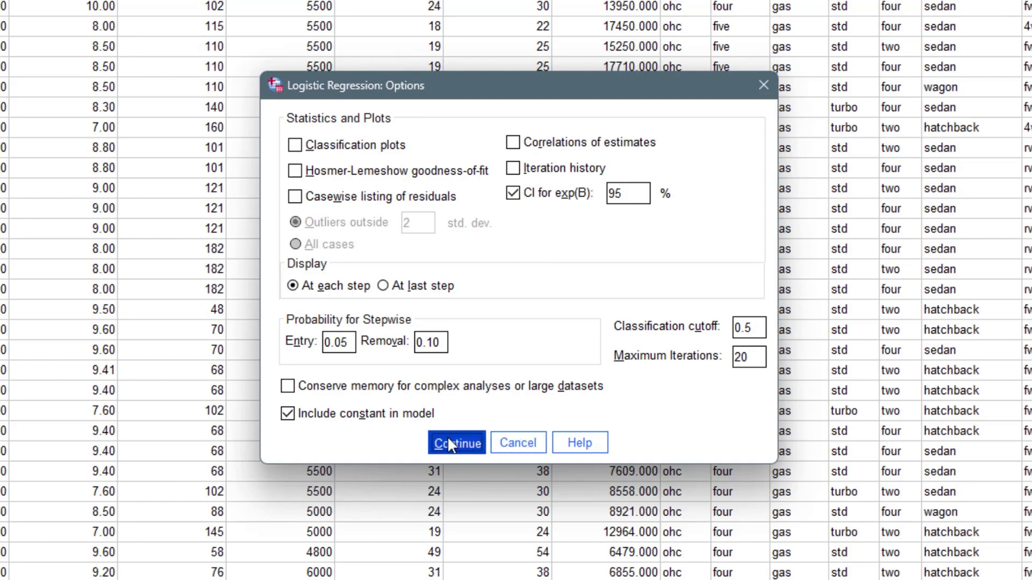
click(417, 435)
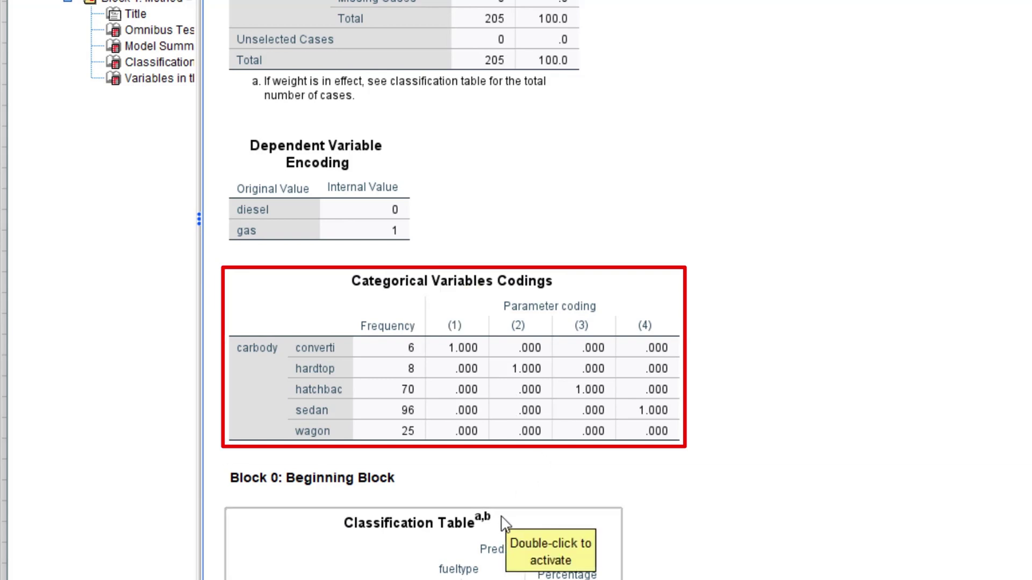
Step: Examine the regression output from the categorical codings through the Block 0 and Block 1 tables to the final Variables in the Equation
scroll(494, 521, down, 3)
scroll(768, 494, down, 1)
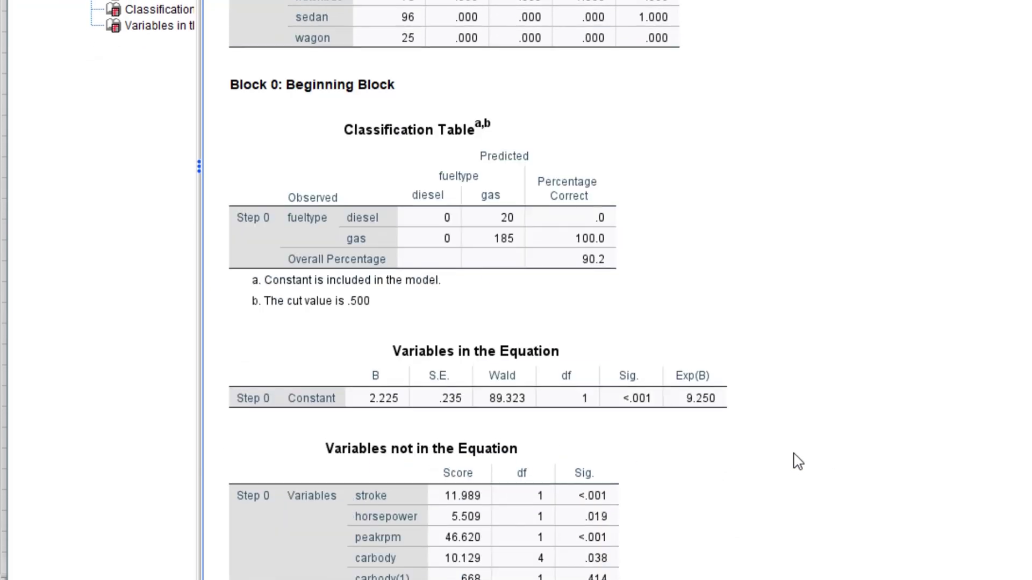
scroll(626, 387, down, 3)
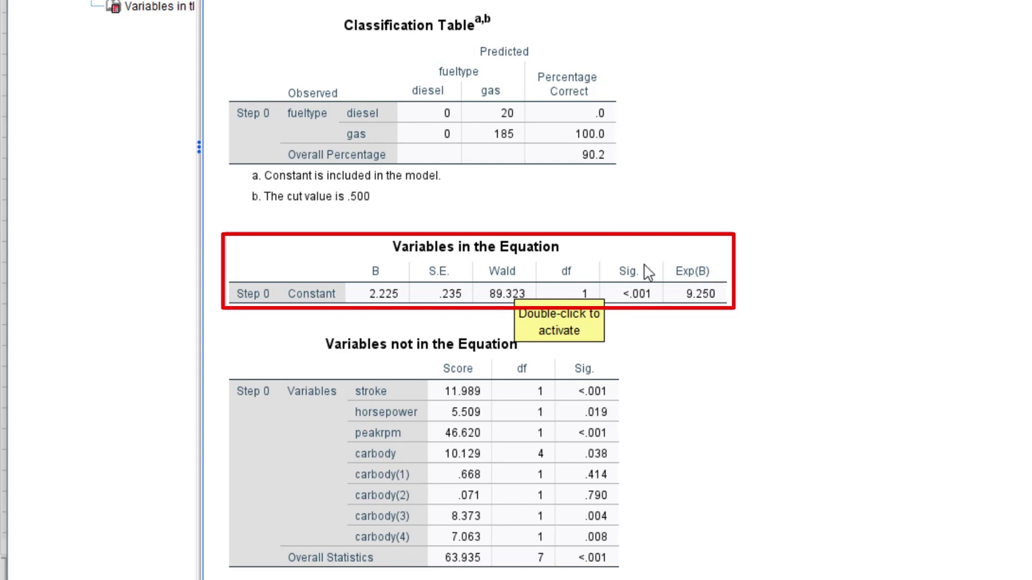
scroll(540, 333, down, 5)
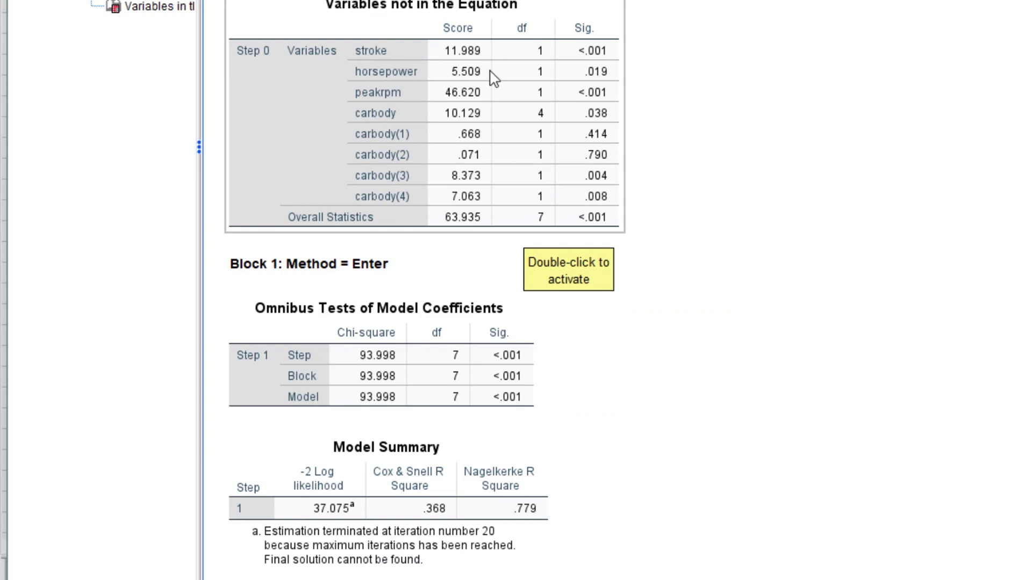
scroll(481, 414, down, 4)
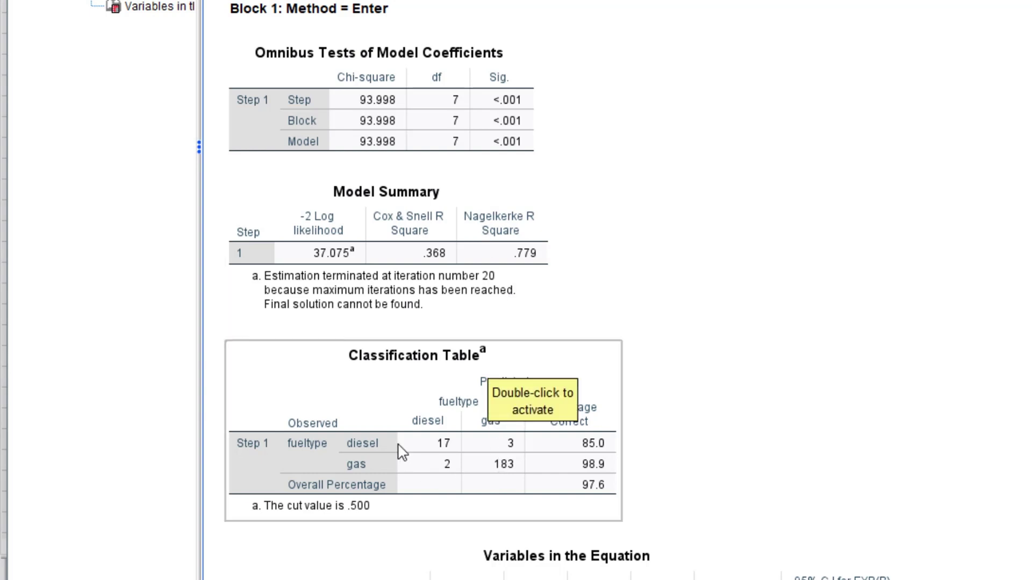
scroll(408, 440, down, 3)
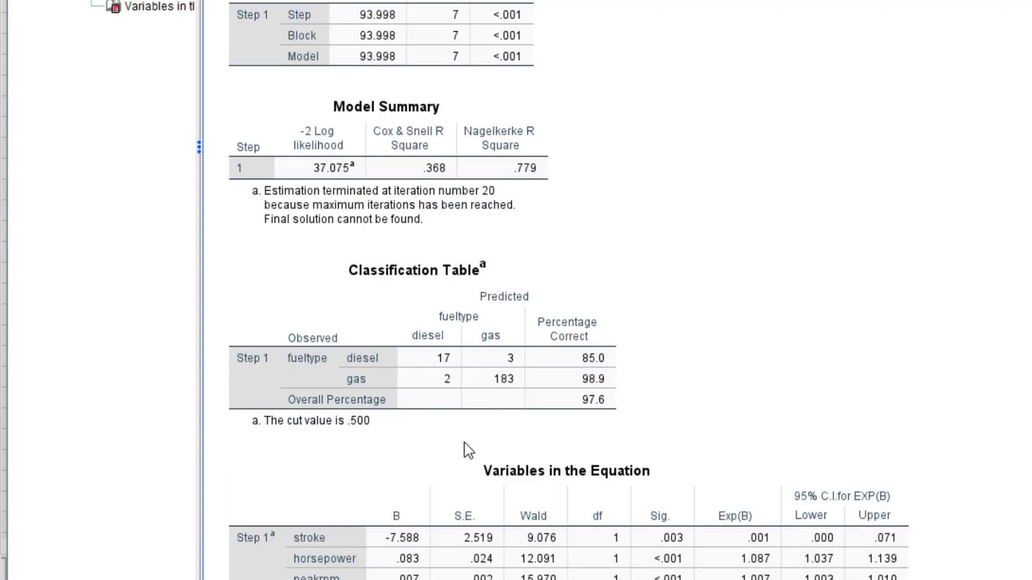
scroll(462, 438, down, 5)
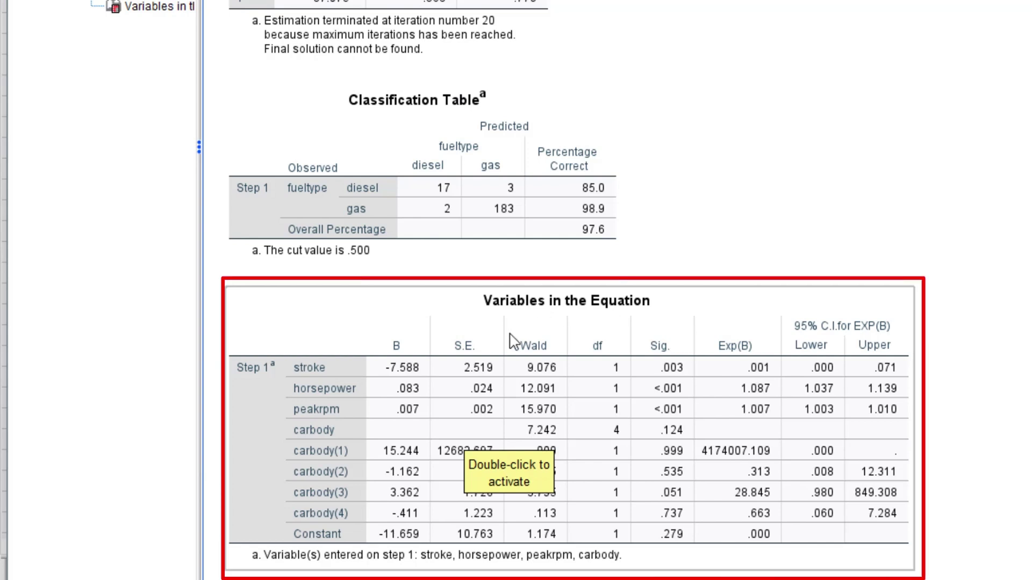
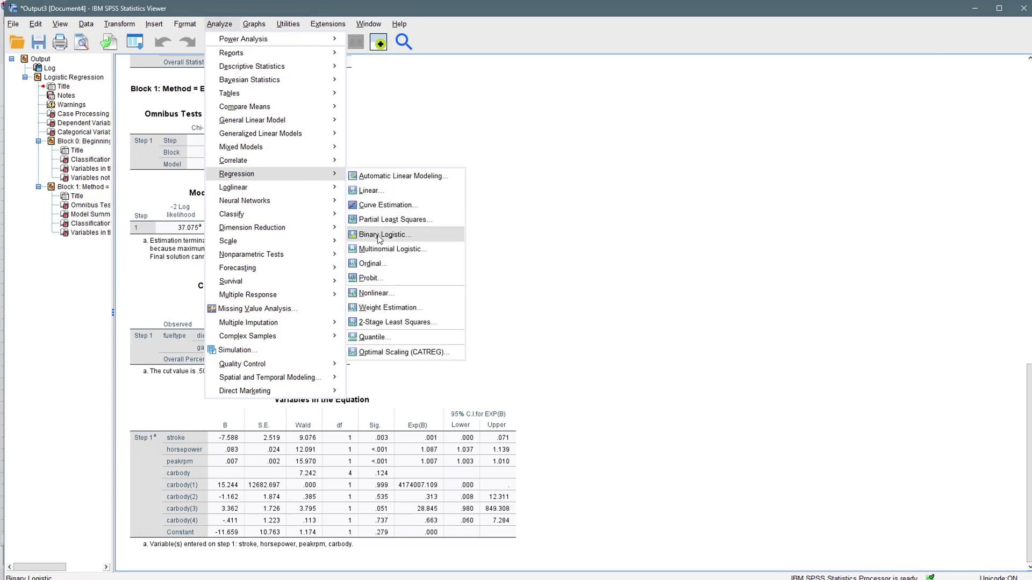
Step: Recheck carbody's contrast and reference category in the binary logistic regression's categorical settings, leaving them as they are
click(379, 235)
click(645, 209)
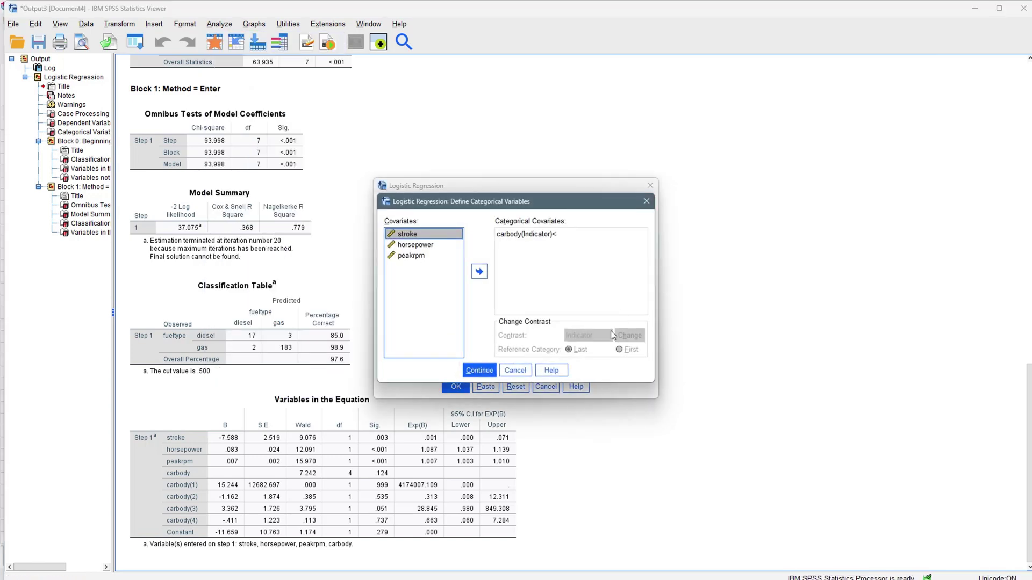
click(531, 235)
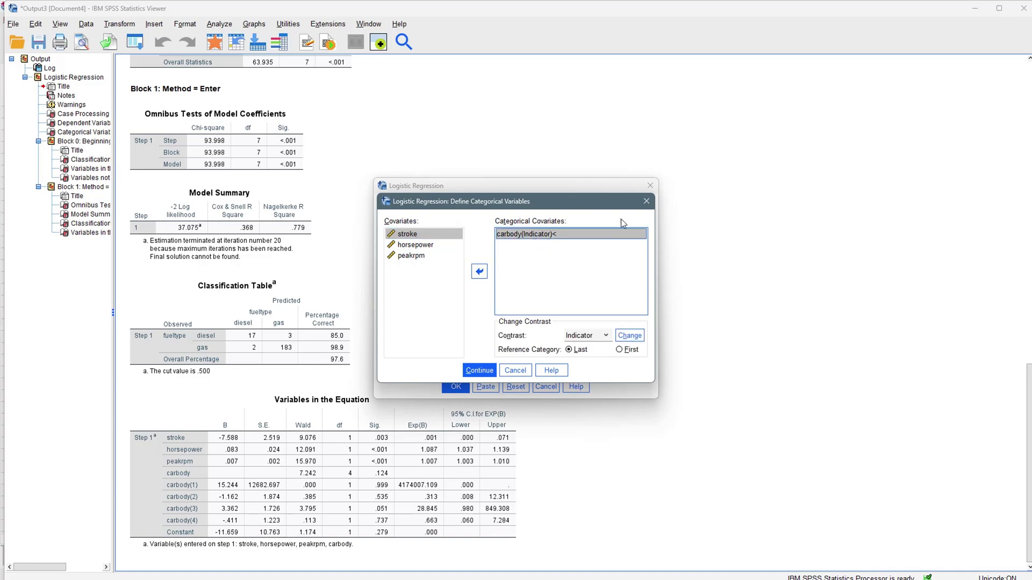
click(646, 201)
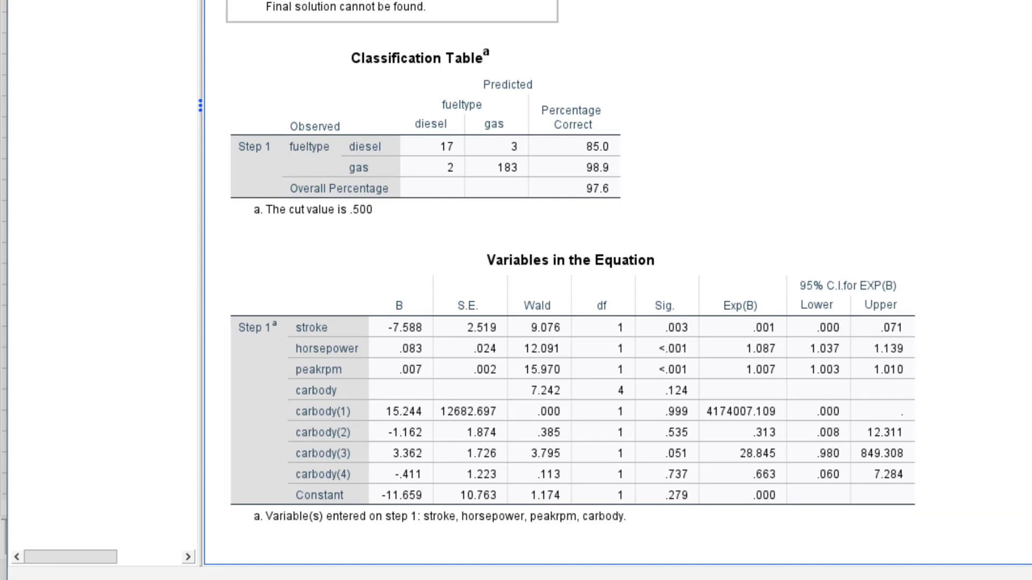
Step: Compare the carbody categories in Categorical Variables Codings with the carbody rows of the Block 1 Variables in the Equation table
scroll(467, 21, up, 5)
scroll(402, 80, up, 20)
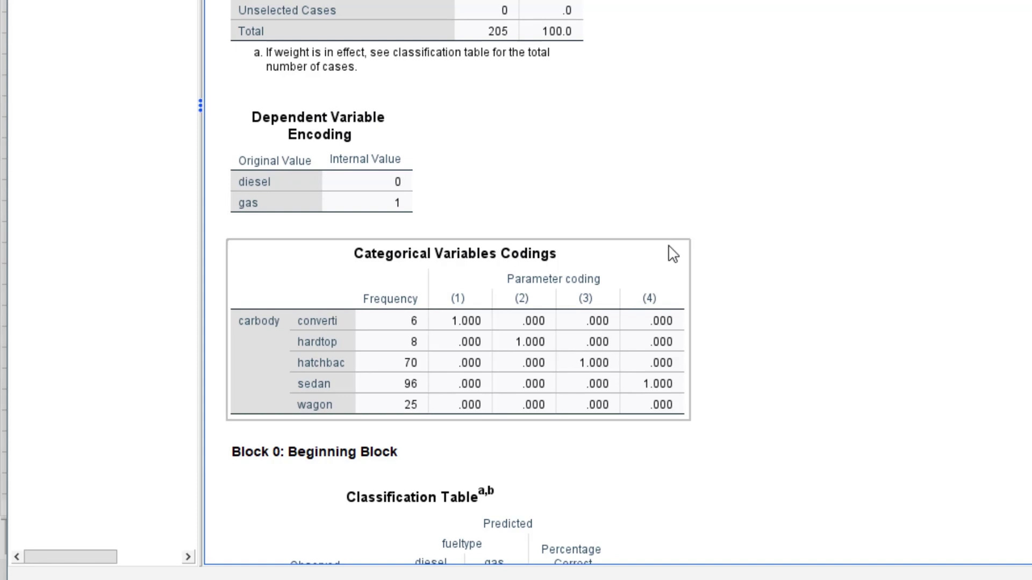
scroll(672, 253, down, 5)
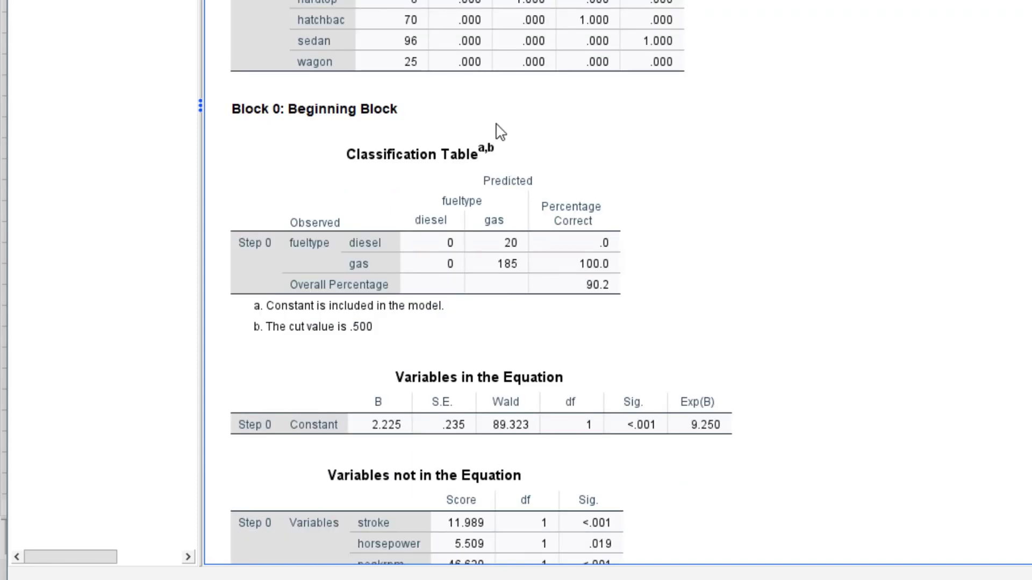
scroll(678, 186, down, 10)
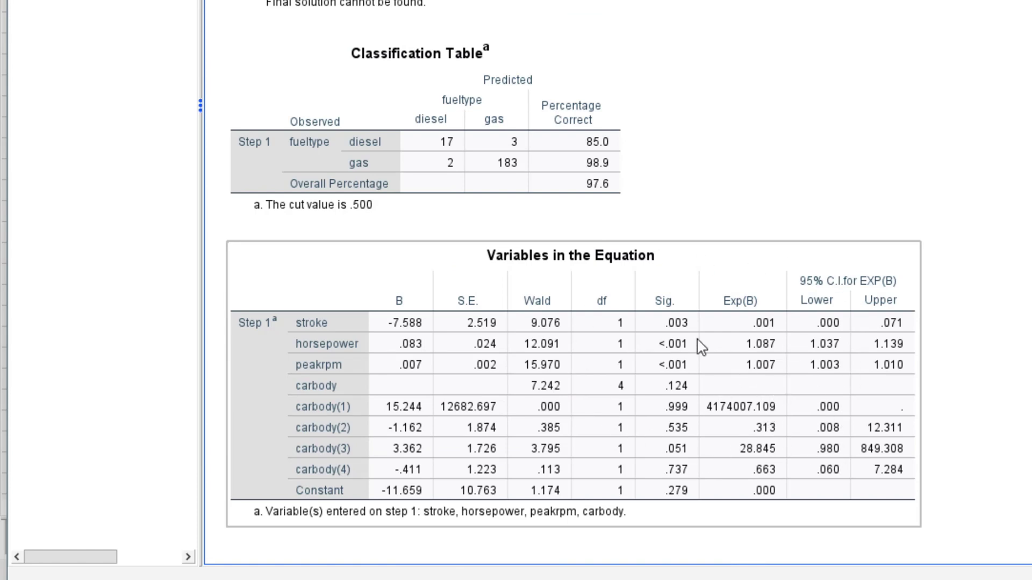
click(960, 464)
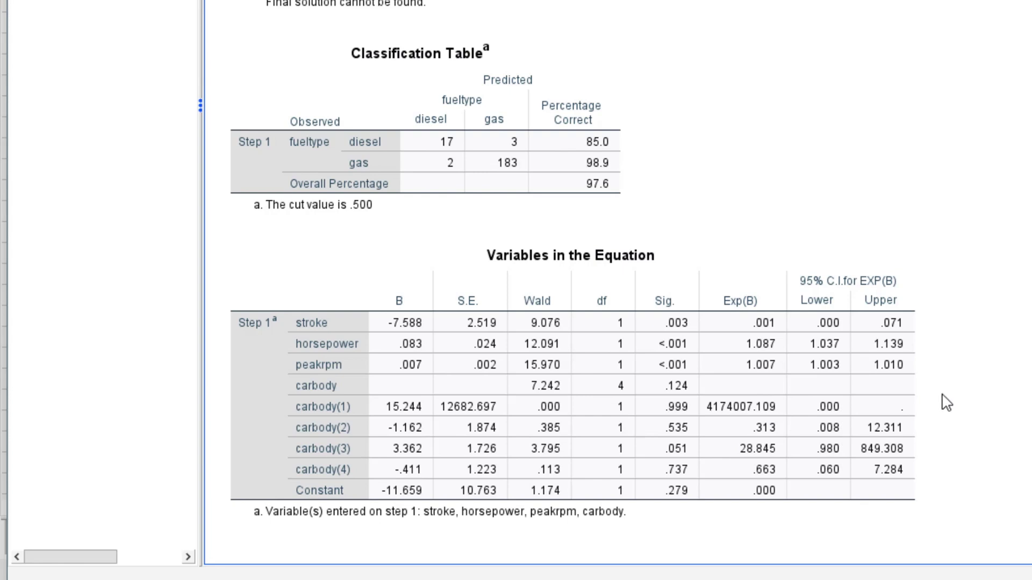